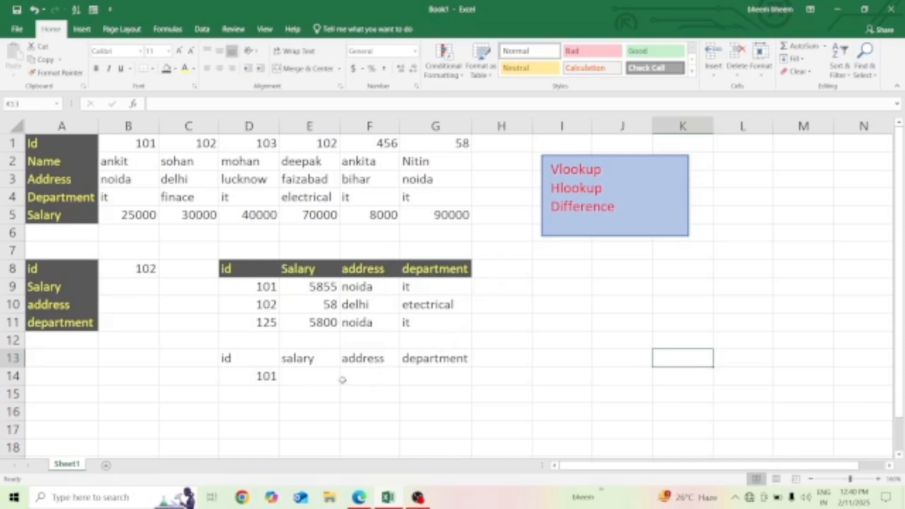
- Start an HLOOKUP formula in B9 for the salary, using the id in B8 as the lookup value
{"action": "left_click", "coordinate": [124, 285]}
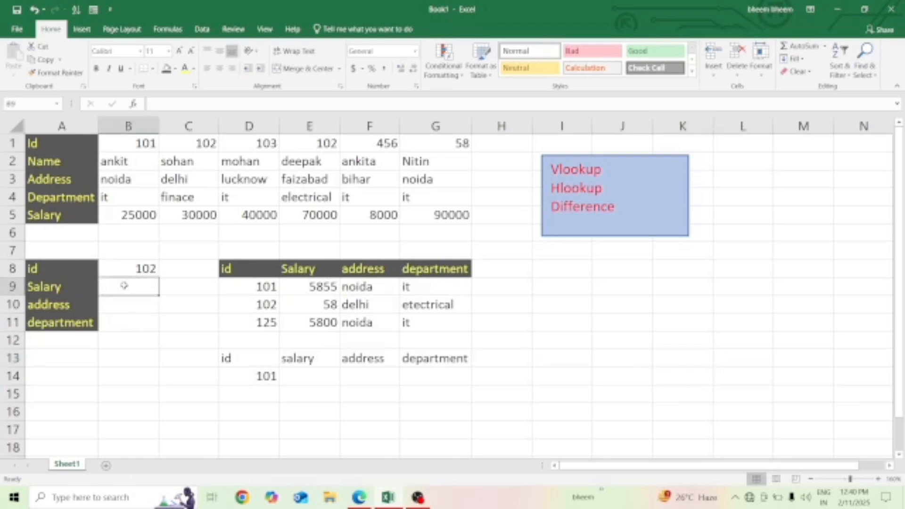
{"action": "type", "text": "="}
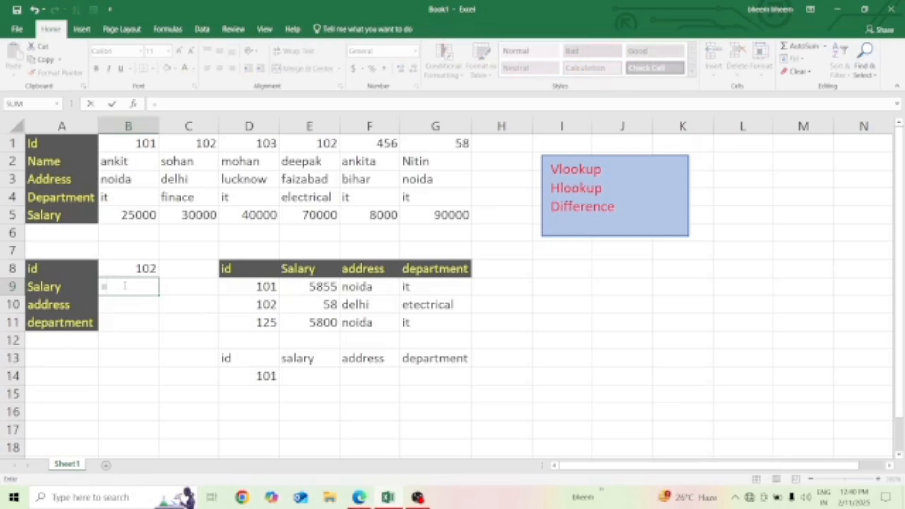
{"action": "type", "text": "h"}
{"action": "key", "text": "BackSpace"}
{"action": "type", "text": "hlo"}
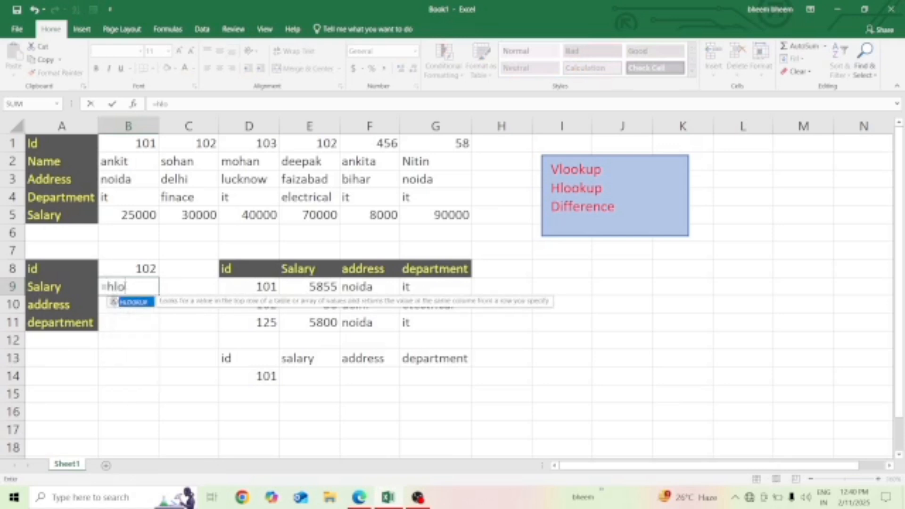
{"action": "key", "text": "Tab"}
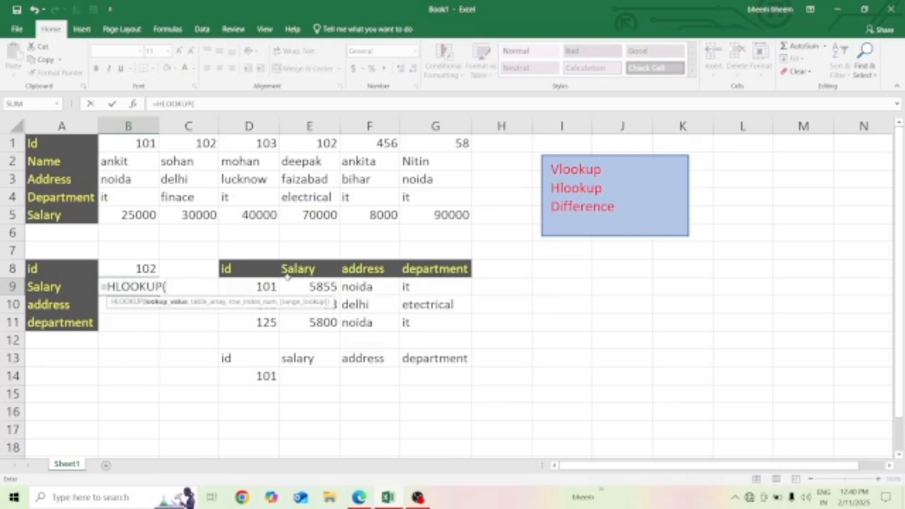
{"action": "left_click", "coordinate": [139, 268]}
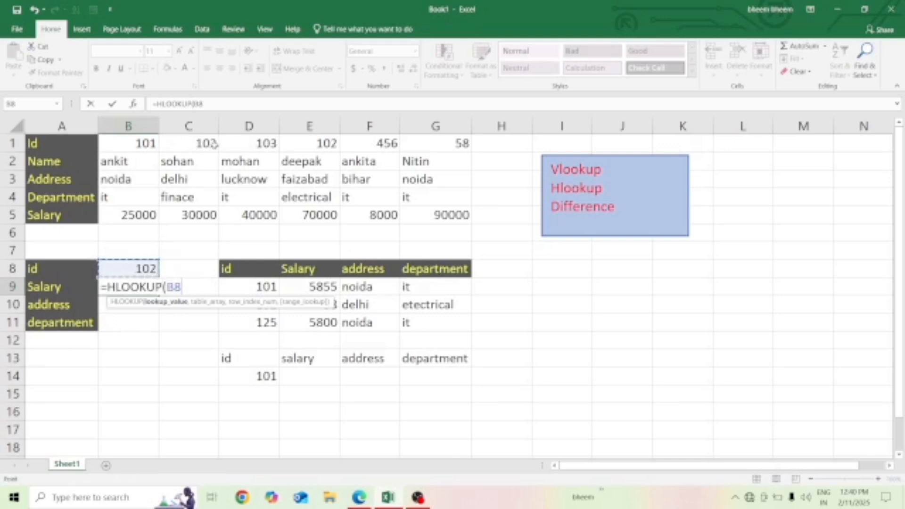
{"action": "type", "text": ","}
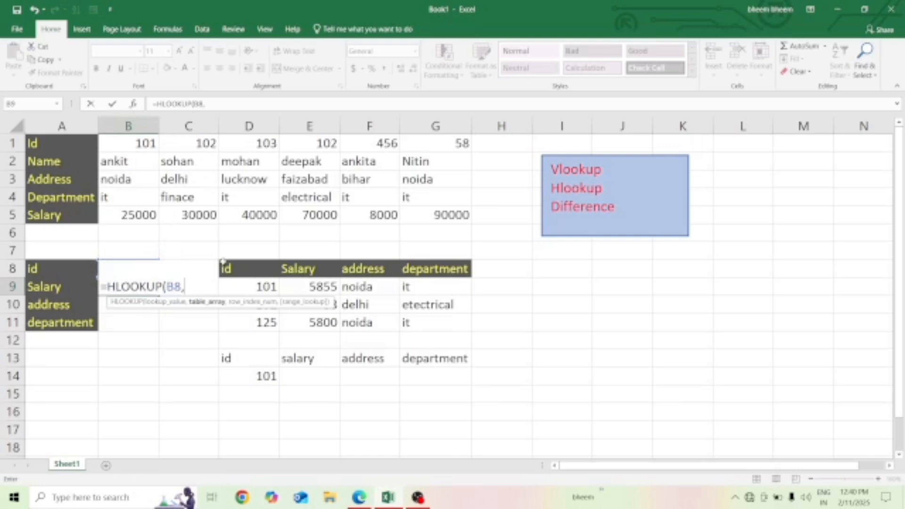
- Set the table array of the B9 HLOOKUP to A1:G5, covering the whole horizontal employee table
{"action": "key", "text": "Up"}
{"action": "key", "text": "Up"}
{"action": "key", "text": "Up"}
{"action": "key", "text": "Up"}
{"action": "key", "text": "Up"}
{"action": "key", "text": "Up"}
{"action": "key", "text": "Up"}
{"action": "key", "text": "Up"}
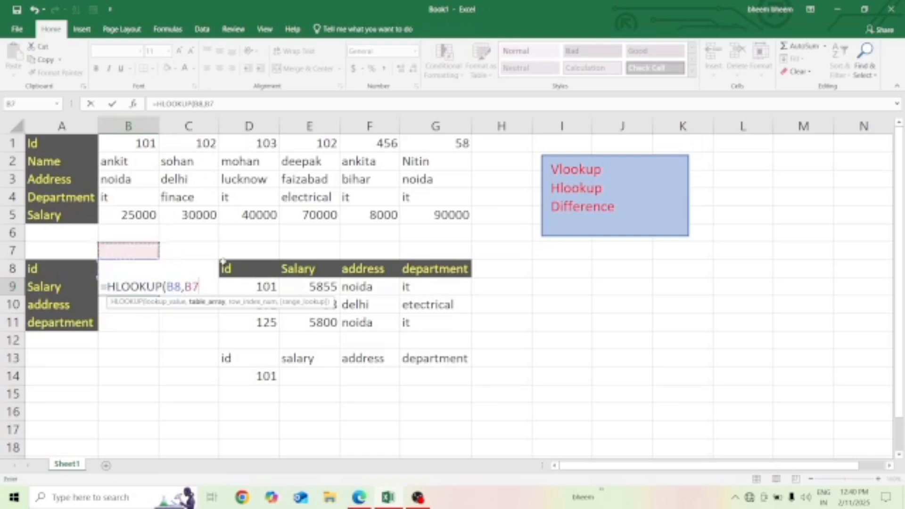
{"action": "key", "text": "Left"}
{"action": "key", "text": "shift+Down"}
{"action": "key", "text": "shift+Down"}
{"action": "key", "text": "shift+Down"}
{"action": "key", "text": "shift+Down"}
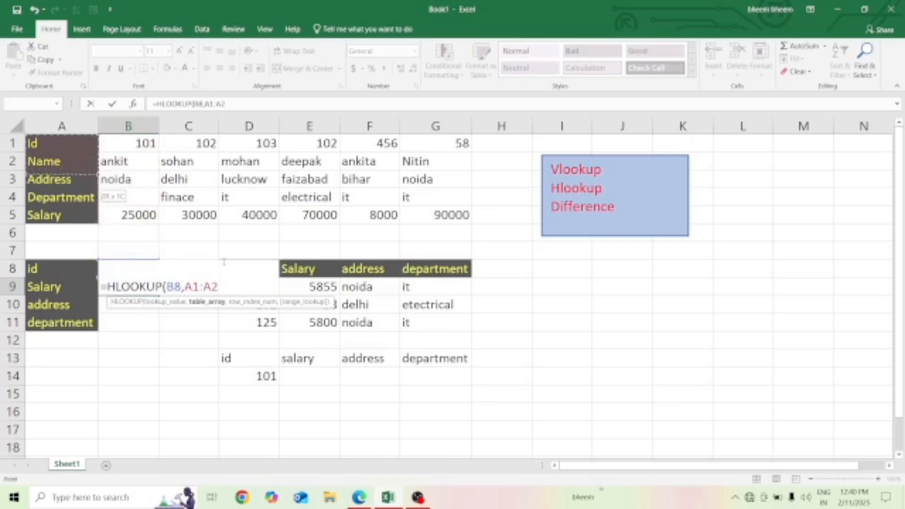
{"action": "key", "text": "shift+Right"}
{"action": "key", "text": "shift+Right"}
{"action": "key", "text": "shift+Right"}
{"action": "key", "text": "shift+Right"}
{"action": "key", "text": "shift+Right"}
{"action": "key", "text": "shift+Right"}
{"action": "key", "text": "shift+Right"}
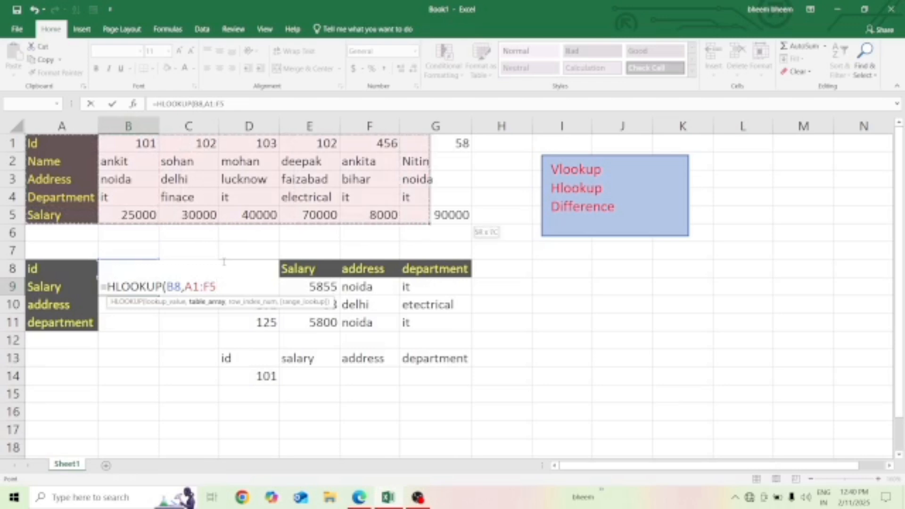
{"action": "key", "text": "shift+Left"}
{"action": "type", "text": ","}
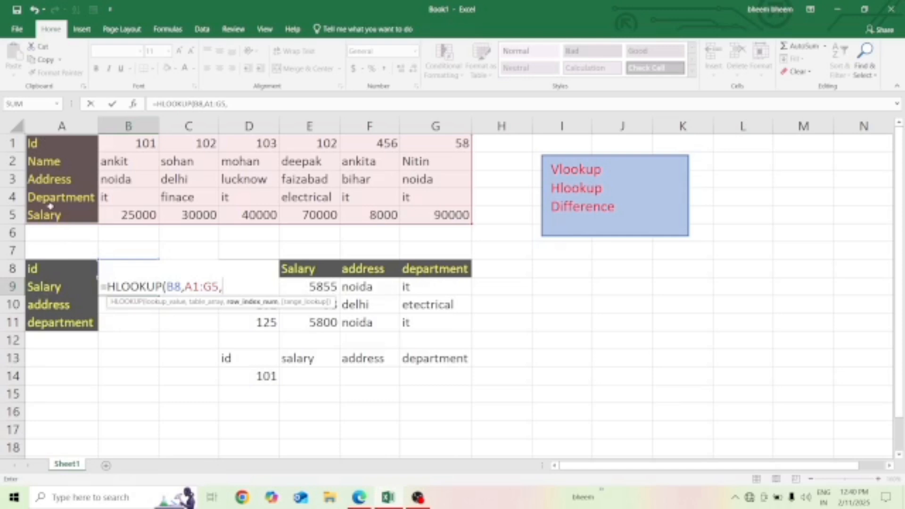
- Complete the B9 HLOOKUP with row index 5 and range lookup 0 for an exact match
{"action": "type", "text": "5,"}
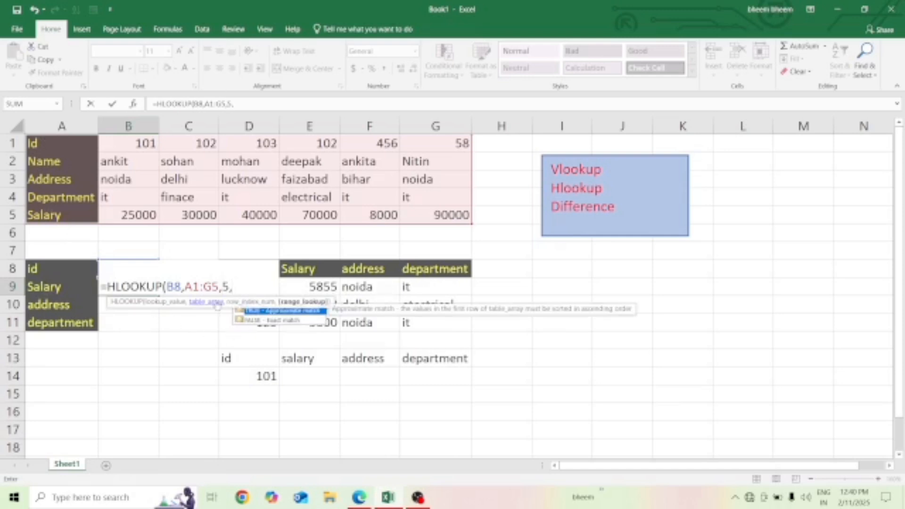
{"action": "type", "text": "0)"}
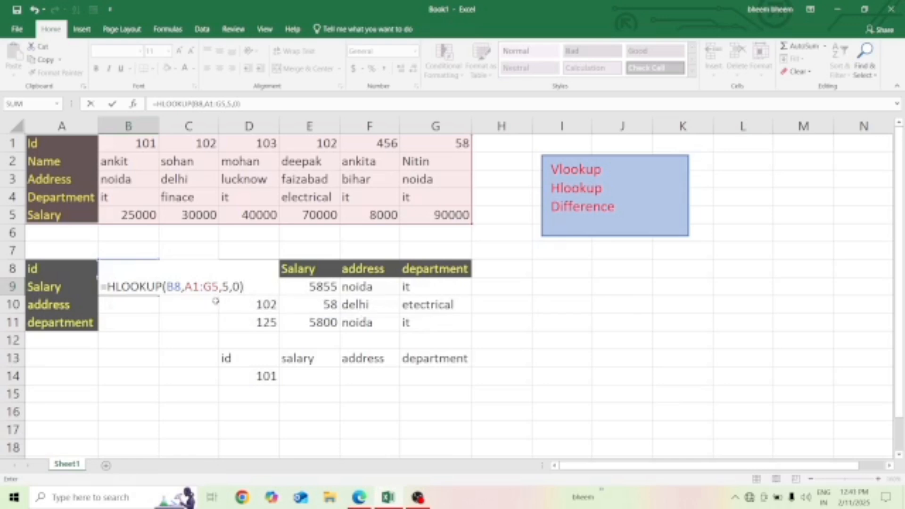
{"action": "key", "text": "Return"}
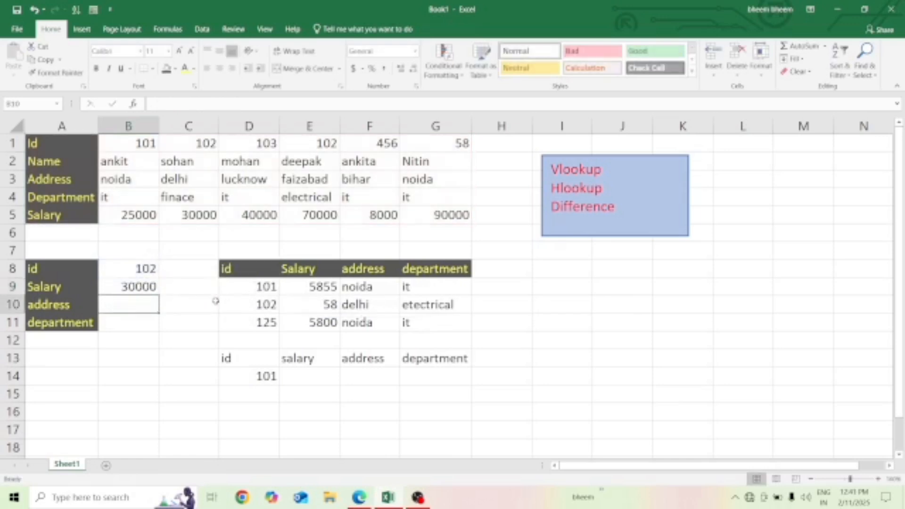
- Start an HLOOKUP formula in B10 for the address, using B8 as the lookup value
{"action": "left_click", "coordinate": [112, 289]}
{"action": "left_click", "coordinate": [117, 307]}
{"action": "type", "text": "=h"}
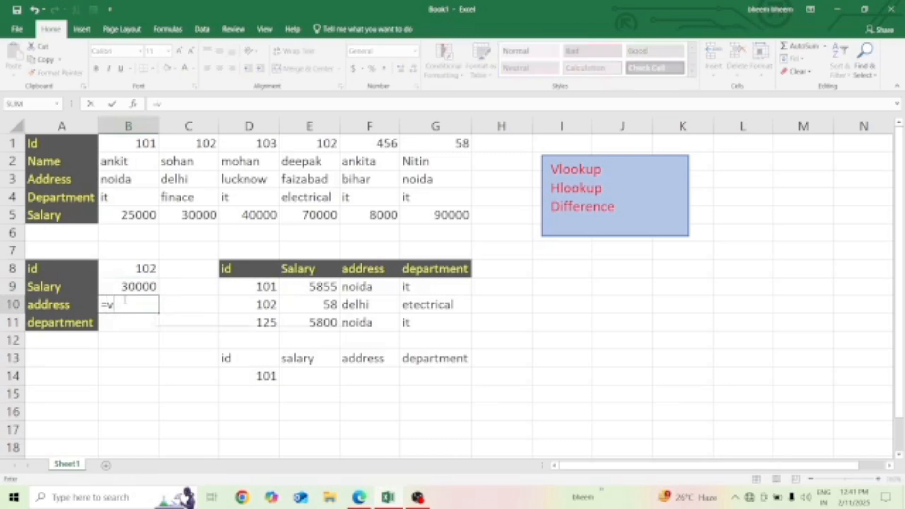
{"action": "type", "text": "lo"}
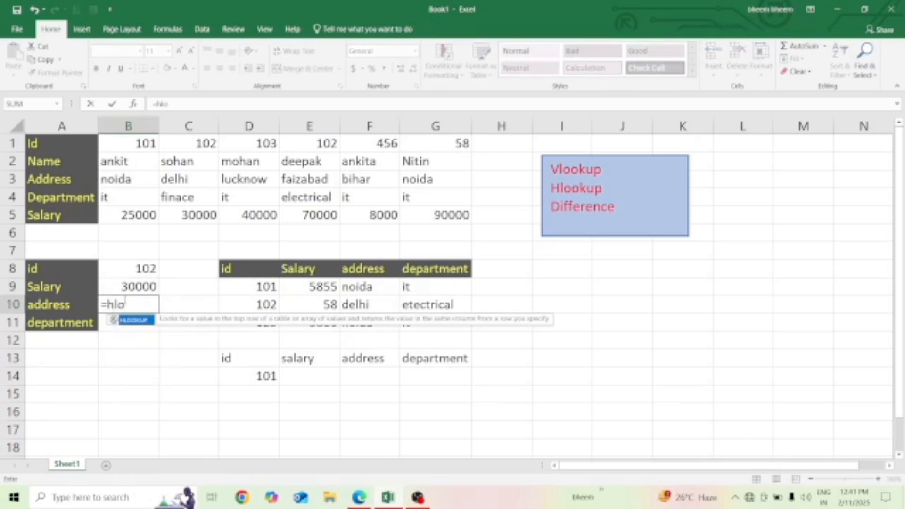
{"action": "key", "text": "Tab"}
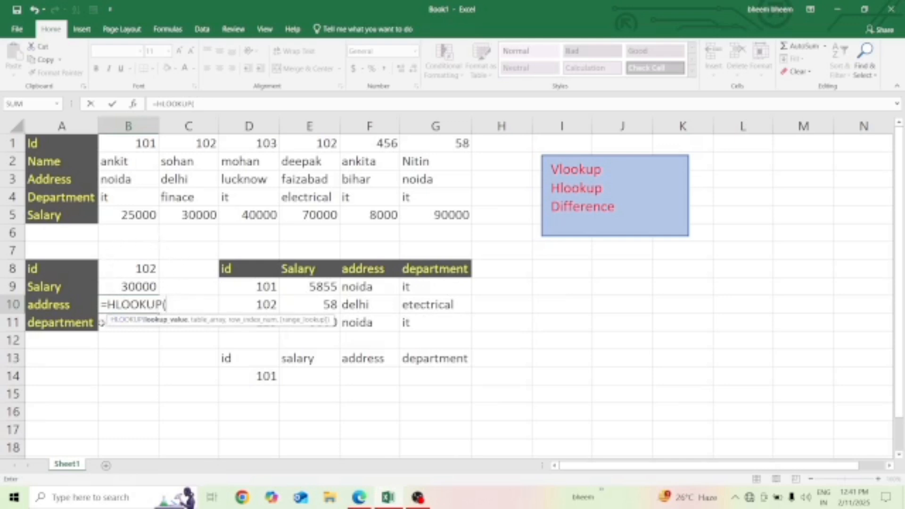
{"action": "left_click", "coordinate": [127, 269]}
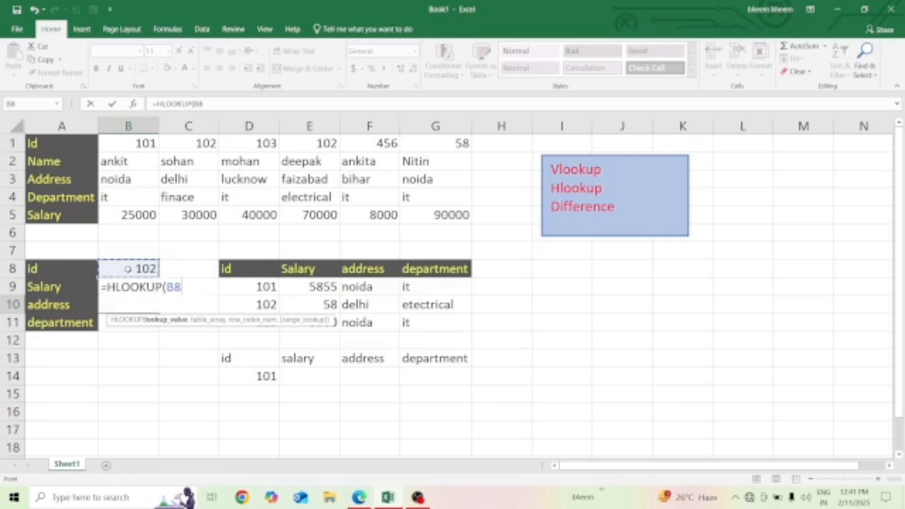
{"action": "type", "text": ","}
- Complete the B10 HLOOKUP with table array A1:G5, row index 3 and range lookup 0
{"action": "left_click_drag", "start_coordinate": [42, 148], "coordinate": [460, 215]}
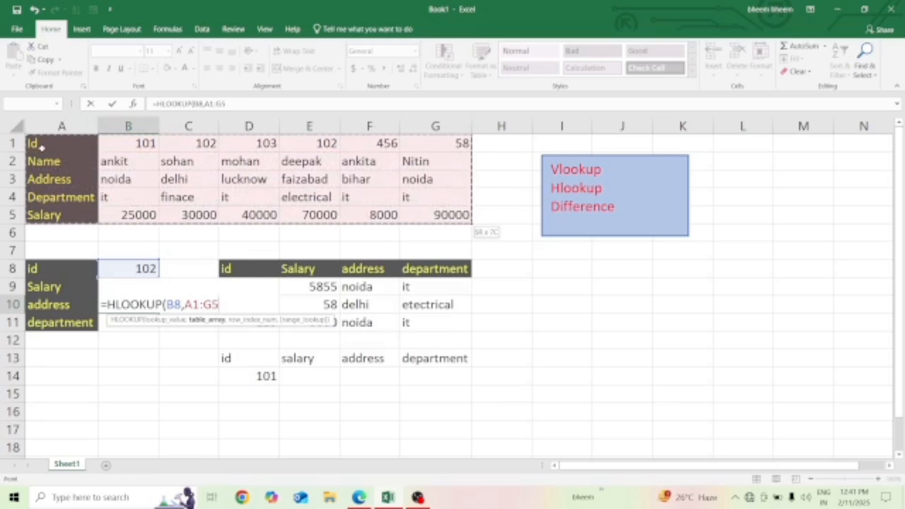
{"action": "type", "text": ","}
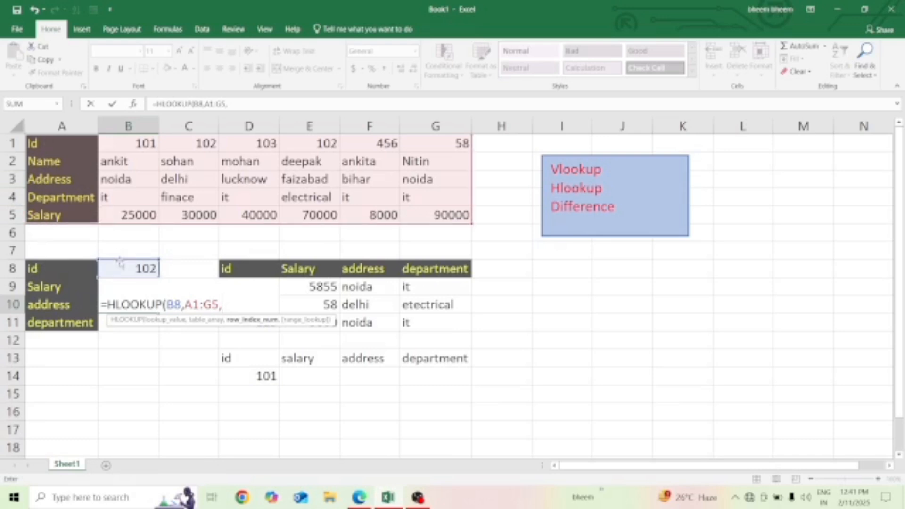
{"action": "type", "text": "3,0)"}
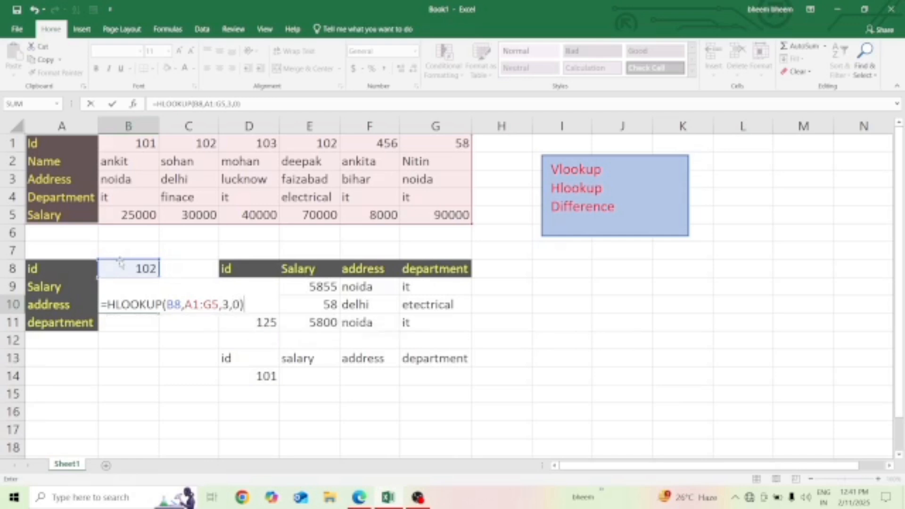
{"action": "key", "text": "Return"}
{"action": "key", "text": "Up"}
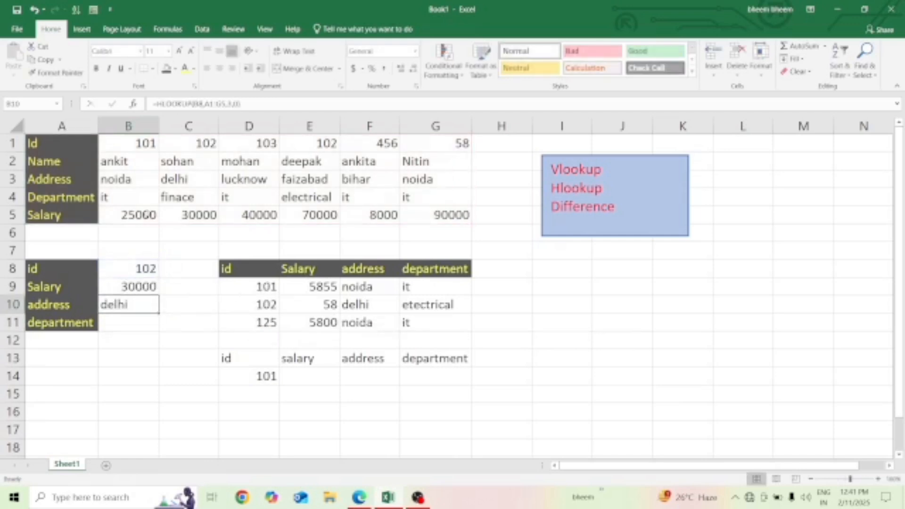
- Change the lookup id in B8 to 101 to test the HLOOKUP formulas
{"action": "left_click", "coordinate": [147, 264]}
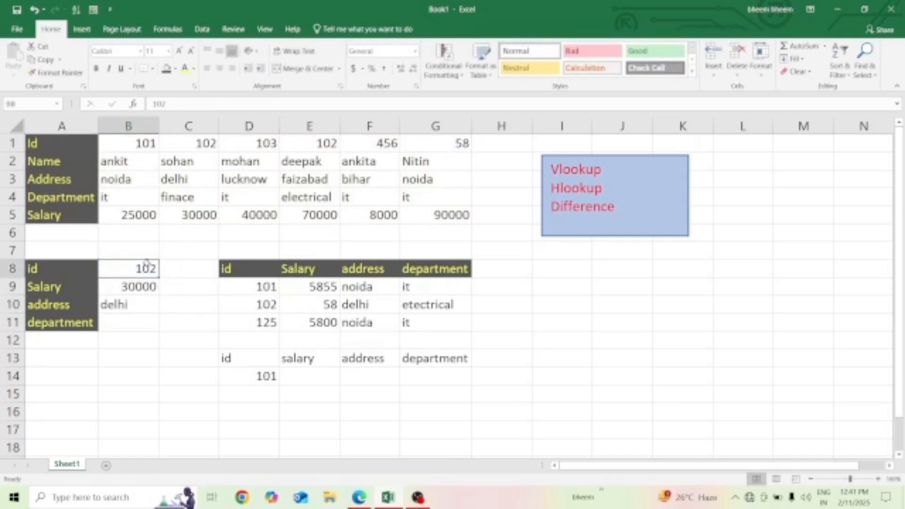
{"action": "type", "text": "101"}
{"action": "key", "text": "Return"}
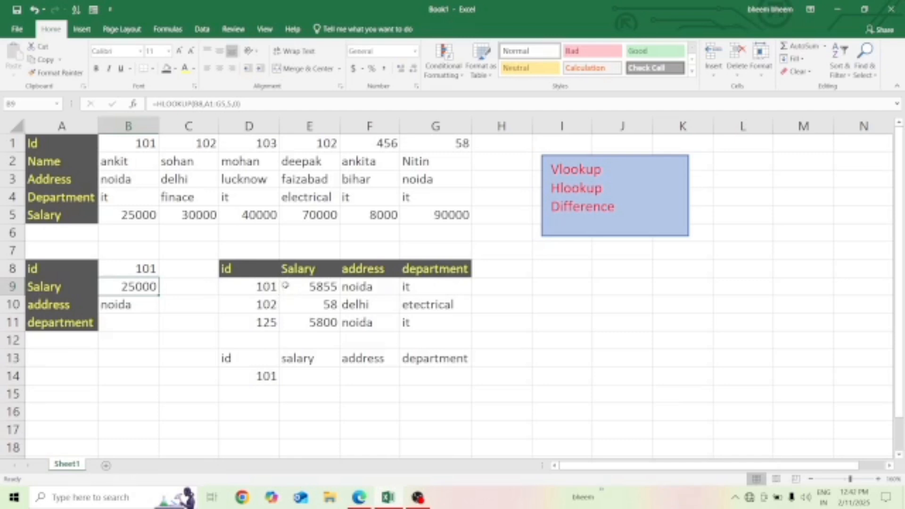
- Start a VLOOKUP formula in E14 for the salary, using the id in D14 as the lookup value
{"action": "left_click", "coordinate": [298, 380]}
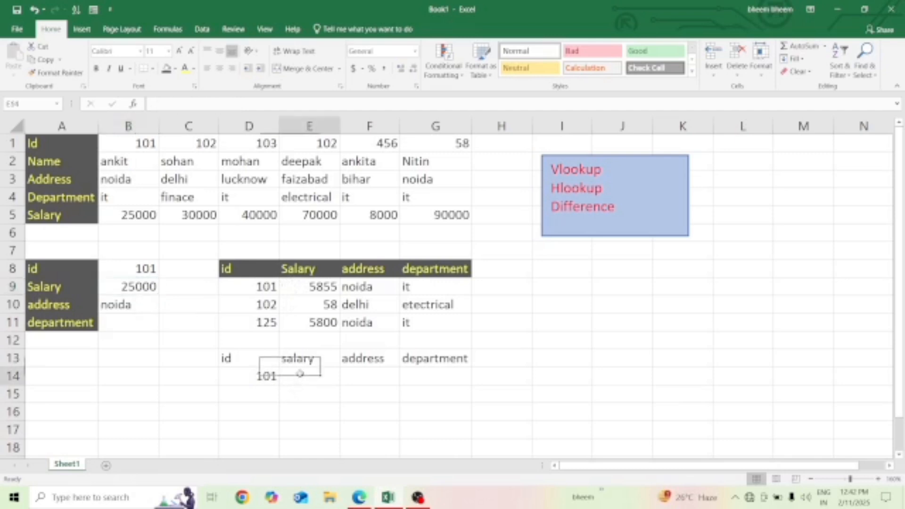
{"action": "type", "text": "="}
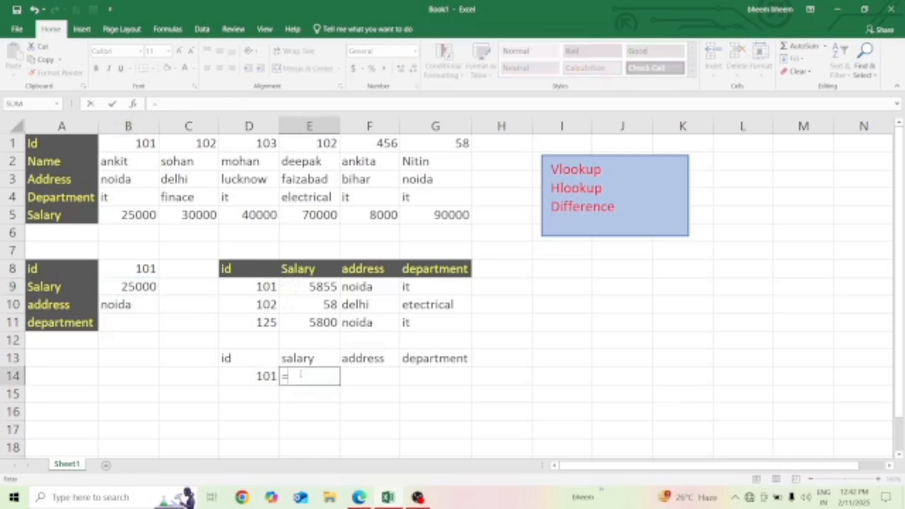
{"action": "type", "text": "vlo"}
{"action": "key", "text": "Tab"}
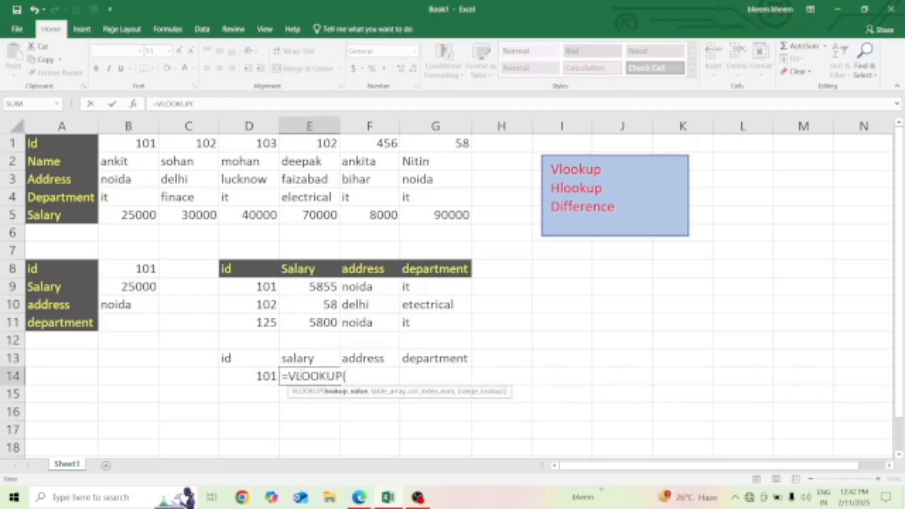
{"action": "key", "text": "Left"}
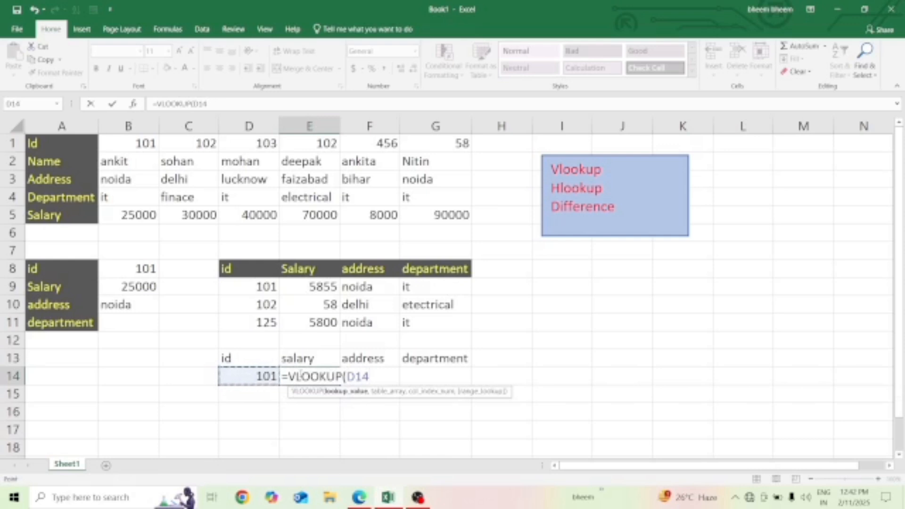
{"action": "type", "text": ","}
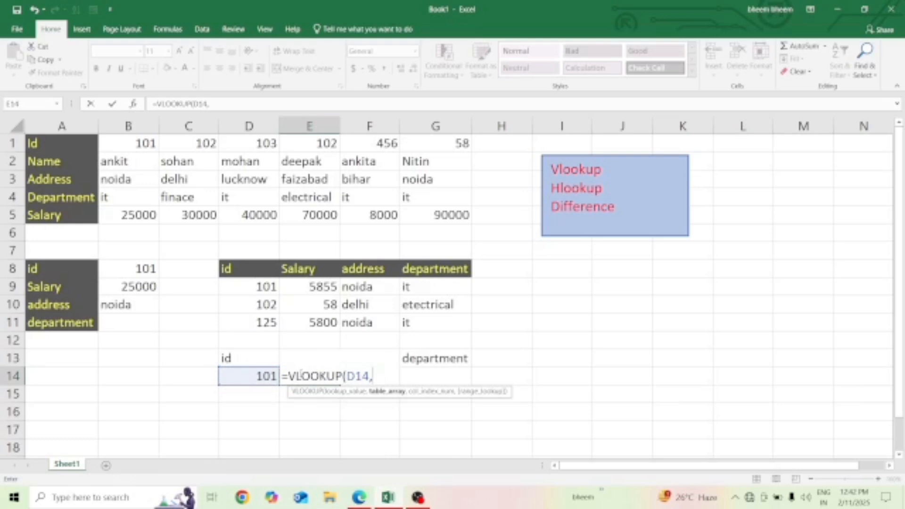
- Complete the E14 VLOOKUP with table array D8:G11, column index 2 and range lookup 0
{"action": "key", "text": "Up"}
{"action": "key", "text": "Up"}
{"action": "key", "text": "Up"}
{"action": "key", "text": "Up"}
{"action": "key", "text": "Up"}
{"action": "key", "text": "Left"}
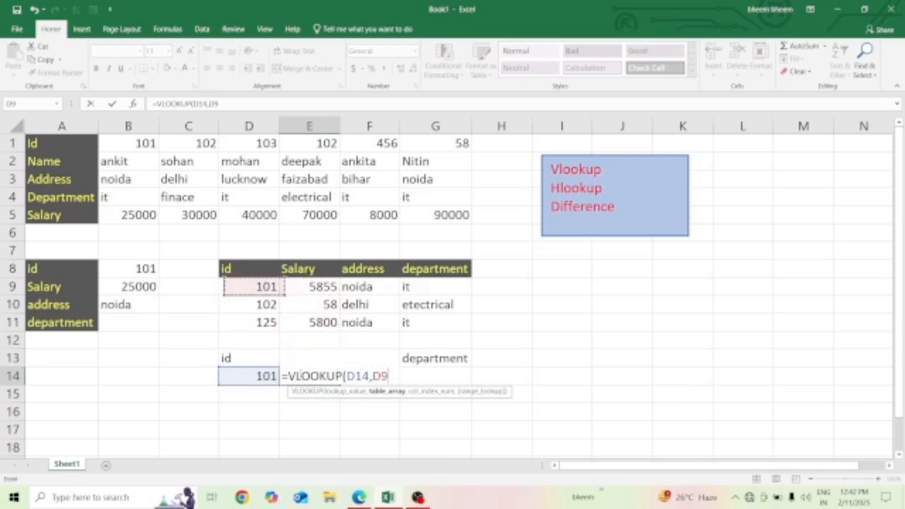
{"action": "key", "text": "Up"}
{"action": "key", "text": "shift+Down"}
{"action": "key", "text": "shift+Up"}
{"action": "key", "text": "shift+Down"}
{"action": "key", "text": "shift+Down"}
{"action": "key", "text": "shift+Down"}
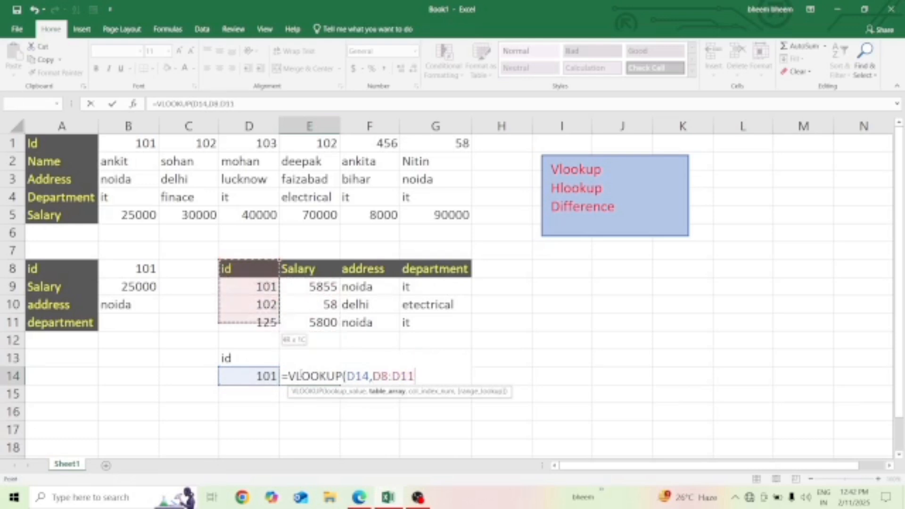
{"action": "key", "text": "shift+Right"}
{"action": "key", "text": "shift+Right"}
{"action": "key", "text": "shift+Right"}
{"action": "type", "text": ","}
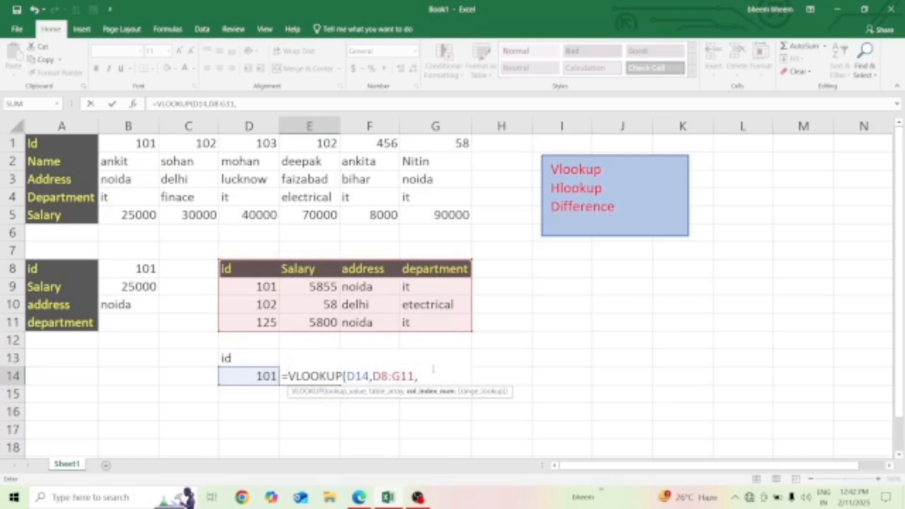
{"action": "type", "text": "2,0)"}
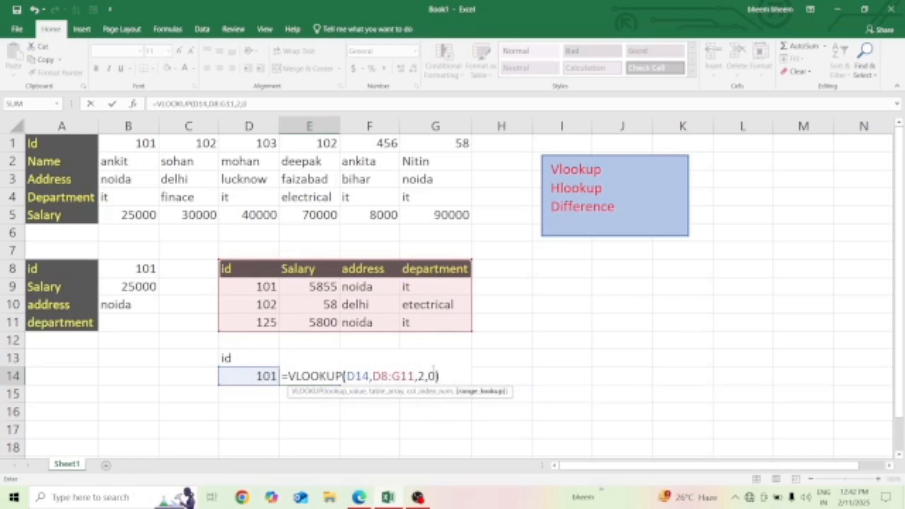
{"action": "key", "text": "Return"}
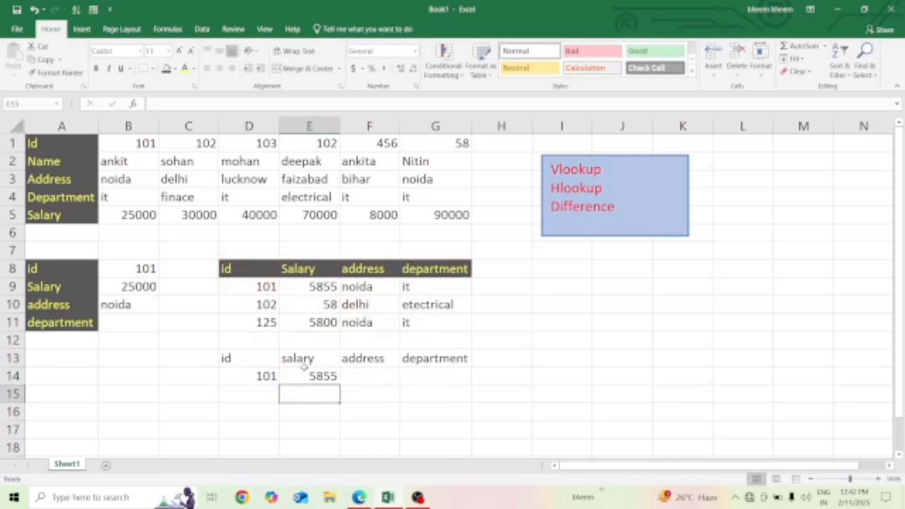
- Start a VLOOKUP formula in F14 for the address, using the id in D14 as the lookup value
{"action": "left_click", "coordinate": [367, 372]}
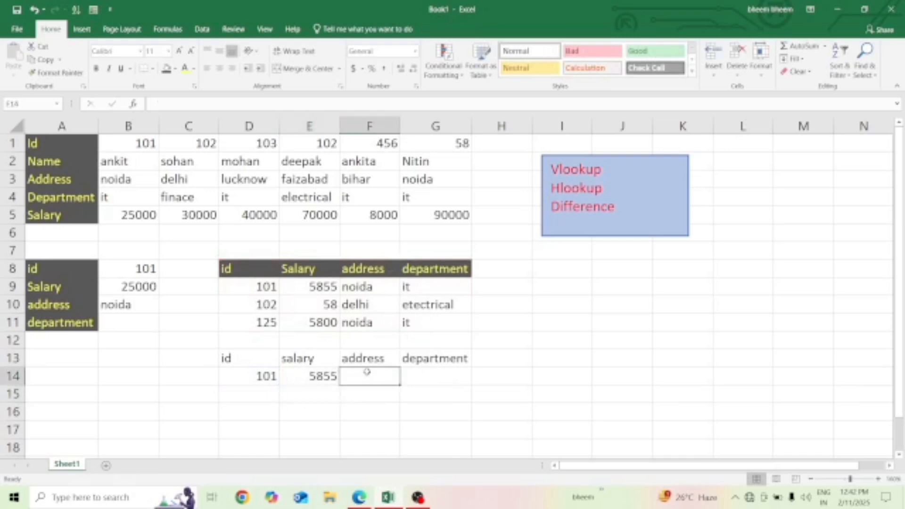
{"action": "key", "text": "Right"}
{"action": "left_click", "coordinate": [367, 372]}
{"action": "type", "text": "="}
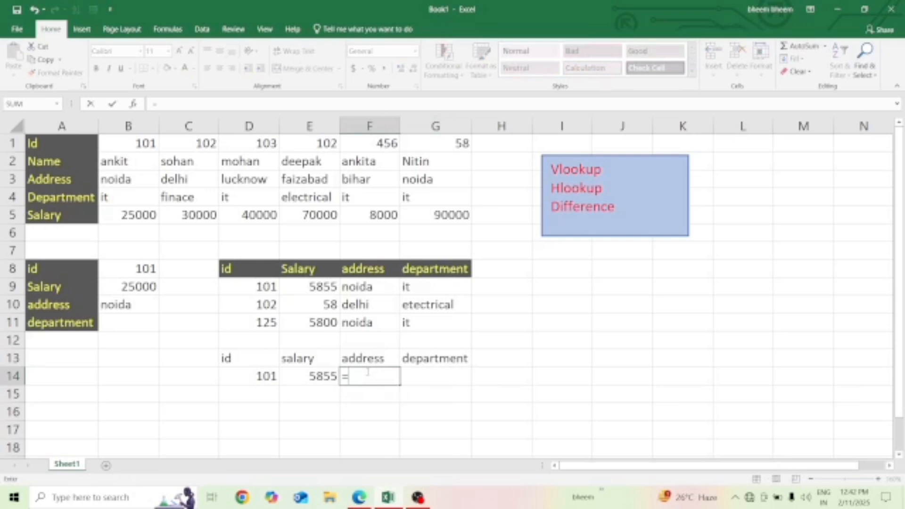
{"action": "type", "text": "vl"}
{"action": "key", "text": "Tab"}
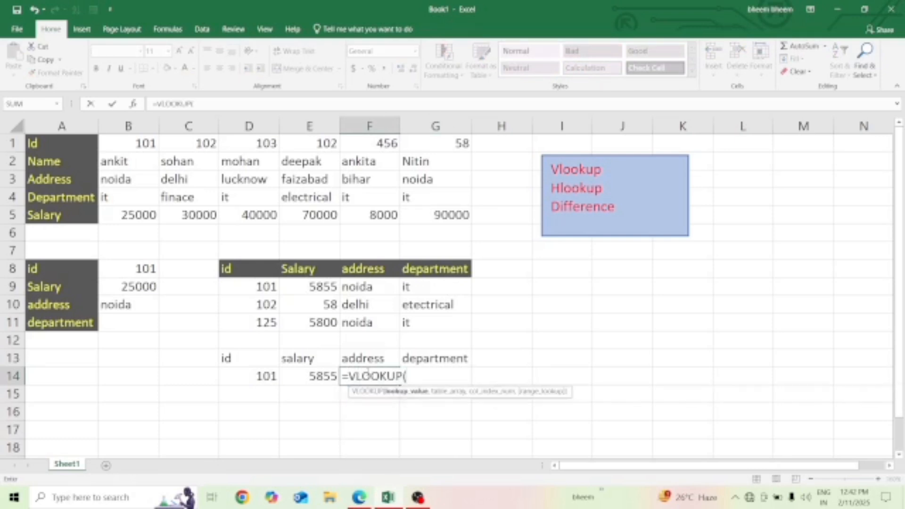
{"action": "key", "text": "Left"}
{"action": "key", "text": "Left"}
{"action": "type", "text": ","}
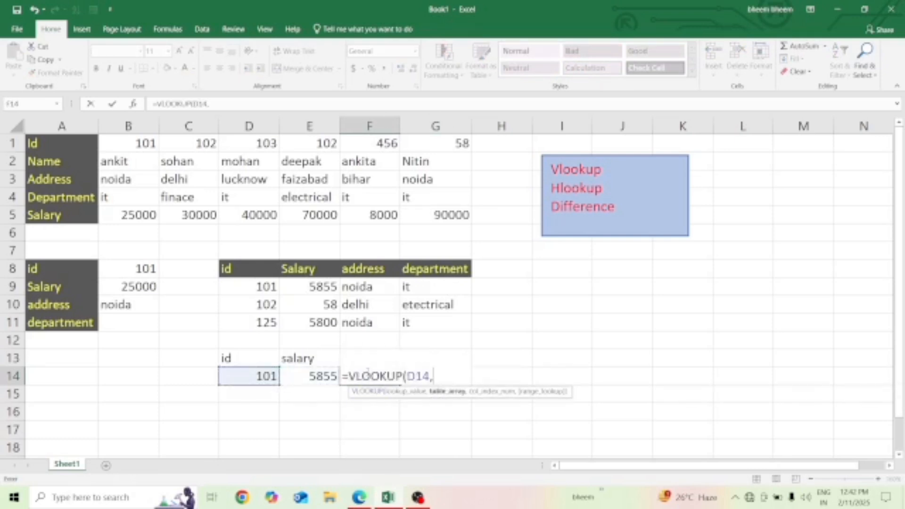
- Complete the F14 VLOOKUP with table array D8:G11, column index 3 and range lookup 0
{"action": "left_click_drag", "start_coordinate": [250, 271], "coordinate": [420, 320]}
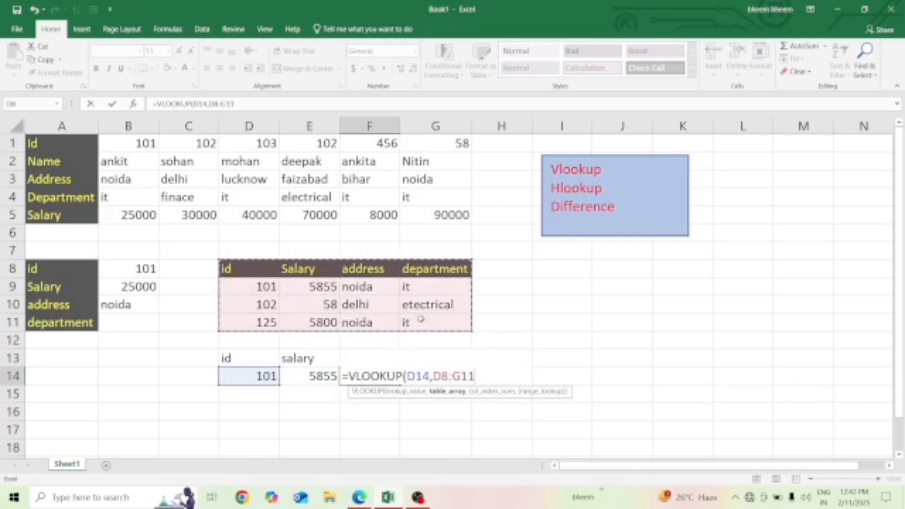
{"action": "type", "text": ","}
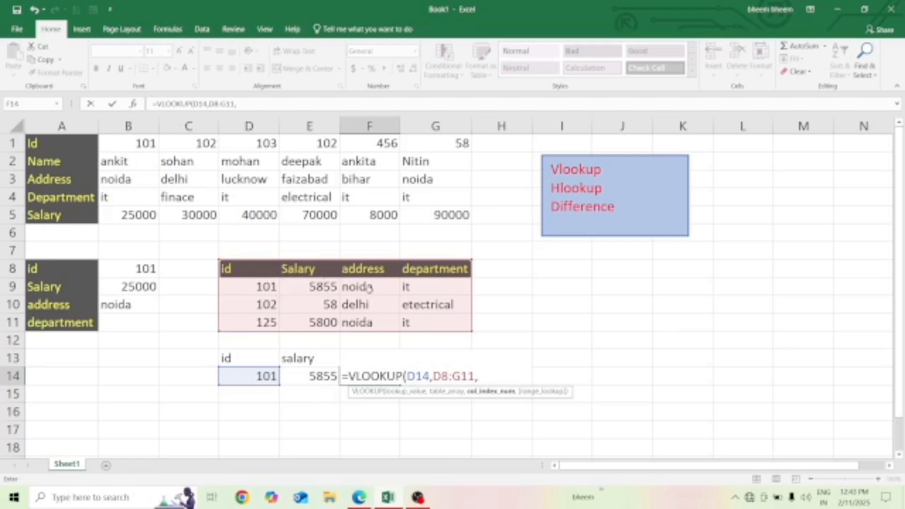
{"action": "type", "text": "3,0)"}
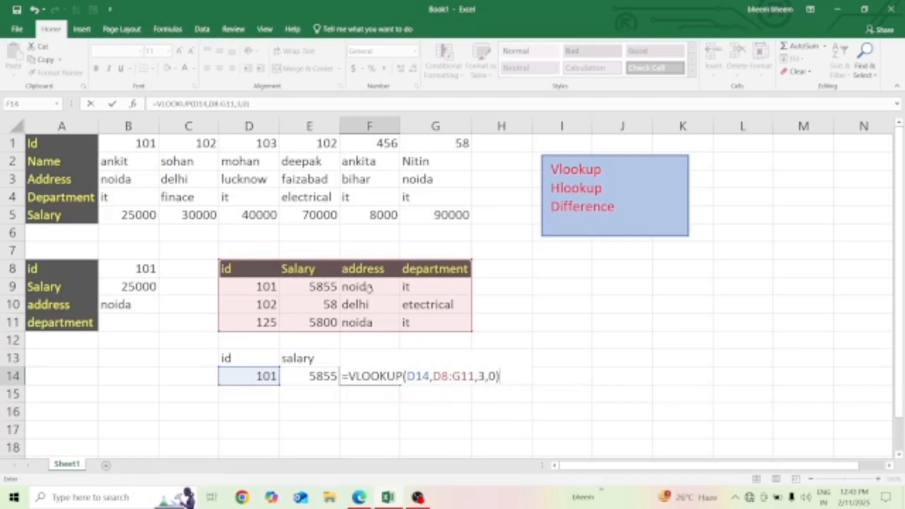
{"action": "key", "text": "Return"}
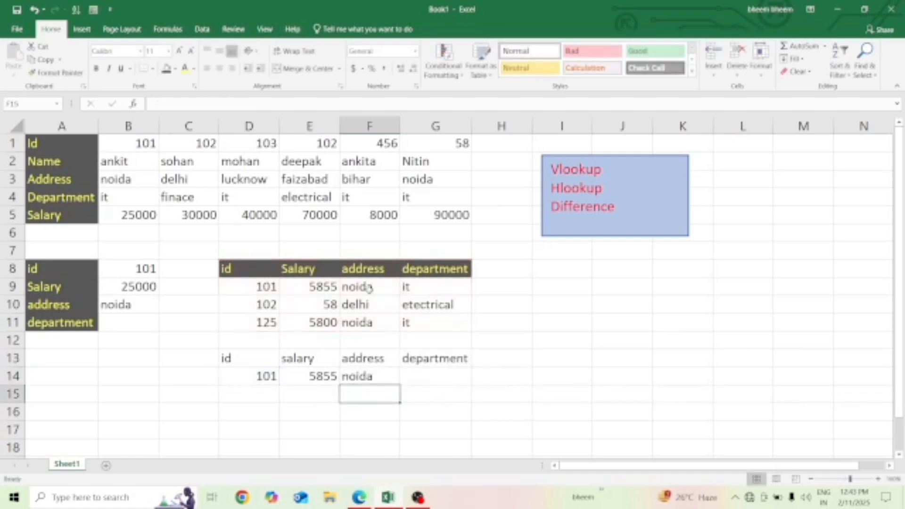
- Start a VLOOKUP formula in G14 for the department, using the id in D14 as the lookup value
{"action": "key", "text": "Up"}
{"action": "key", "text": "Right"}
{"action": "type", "text": "="}
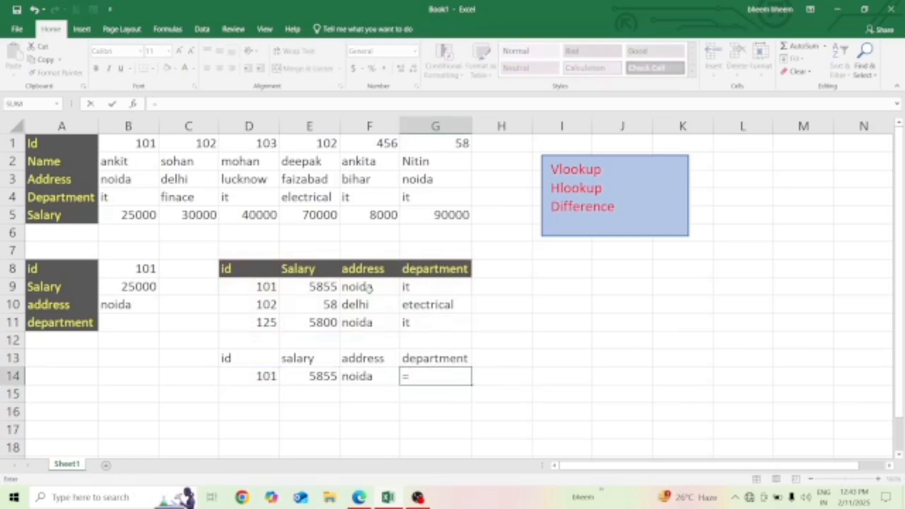
{"action": "type", "text": "vlo"}
{"action": "key", "text": "Tab"}
{"action": "key", "text": "Left"}
{"action": "key", "text": "Left"}
{"action": "key", "text": "Left"}
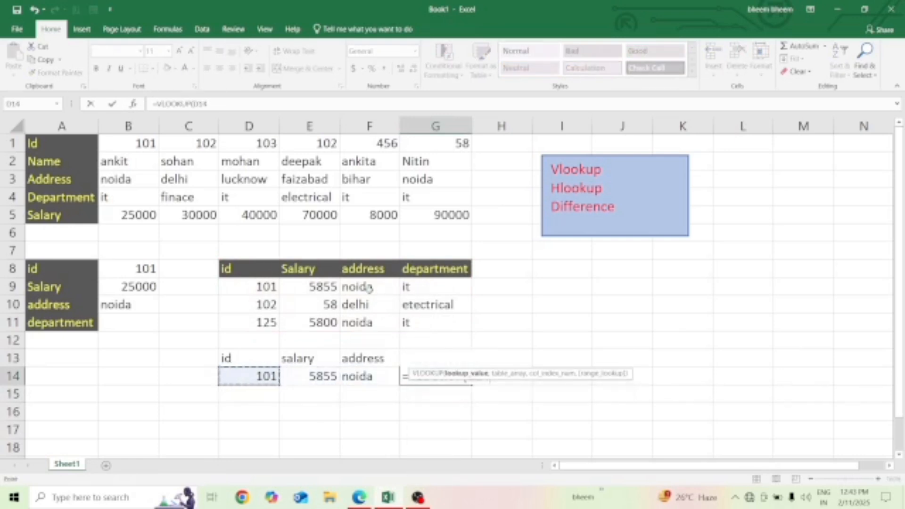
{"action": "type", "text": ","}
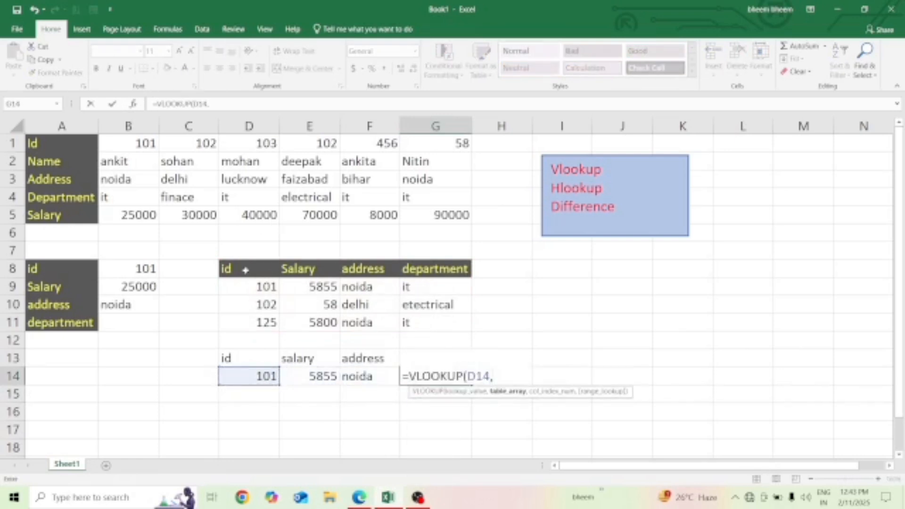
- Complete the G14 VLOOKUP with table array D8:G11, column index 4 and range lookup 0
{"action": "left_click_drag", "start_coordinate": [246, 268], "coordinate": [411, 321]}
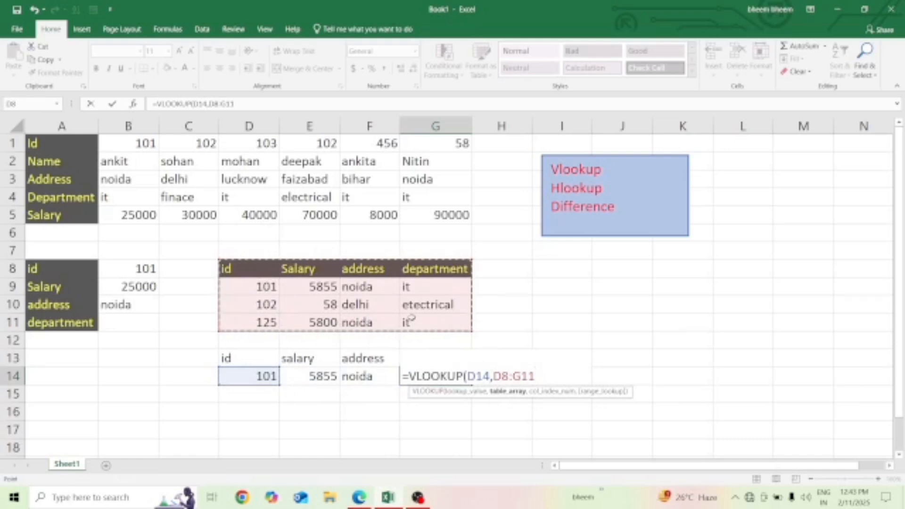
{"action": "type", "text": ",4"}
{"action": "type", "text": ",4,"}
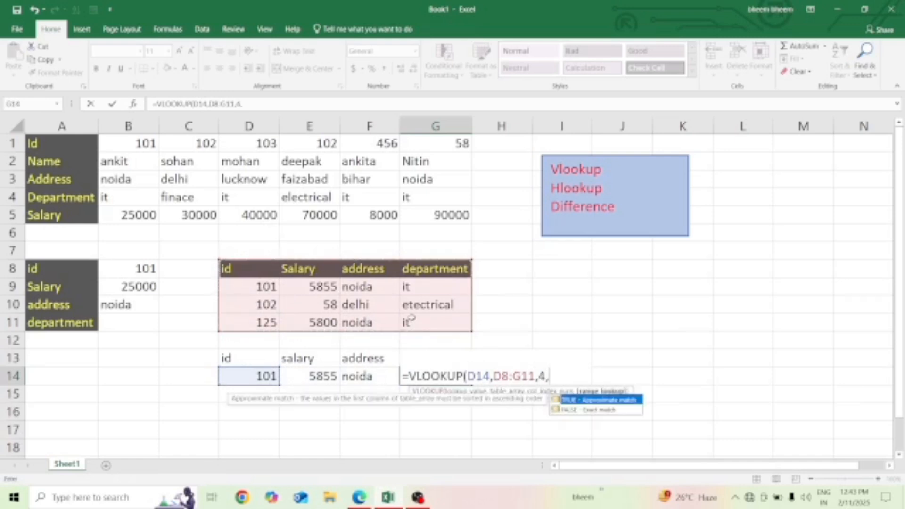
{"action": "type", "text": "0)"}
{"action": "key", "text": "Return"}
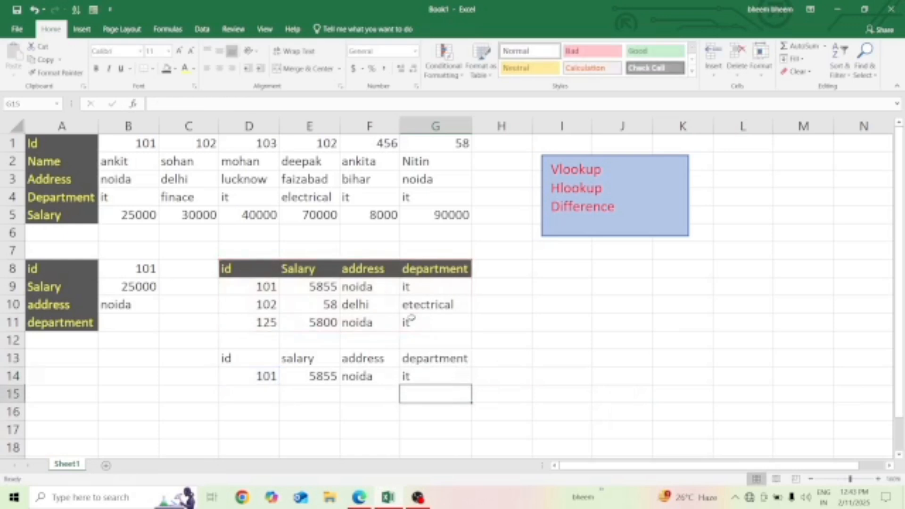
- Change the lookup id in D14 to 103 to test the VLOOKUP formulas
{"action": "left_click", "coordinate": [268, 376]}
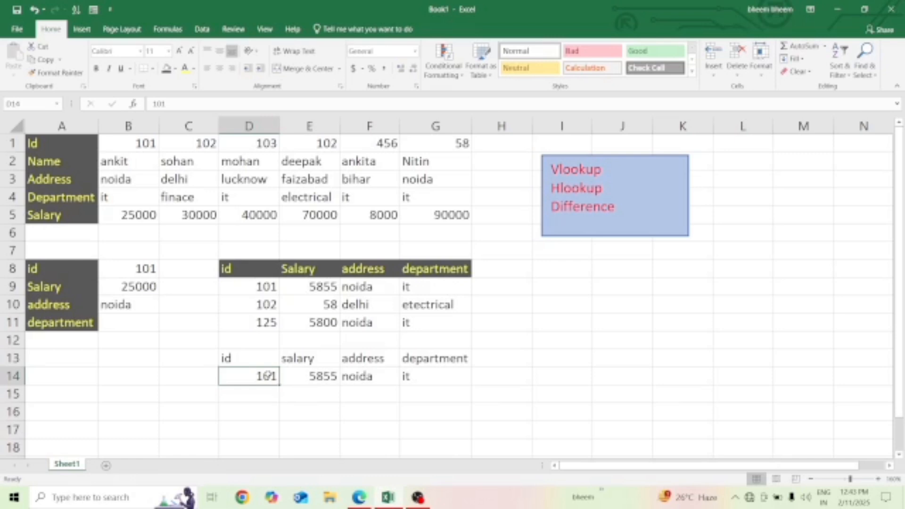
{"action": "type", "text": "103"}
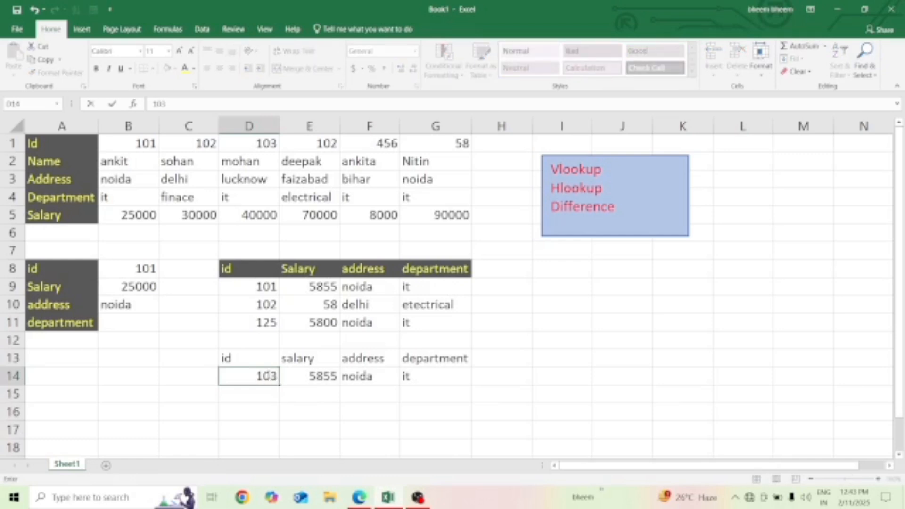
{"action": "key", "text": "Return"}
- Set the lookup id in D14 to 125 to test the VLOOKUP formulas with another id
{"action": "left_click", "coordinate": [267, 376]}
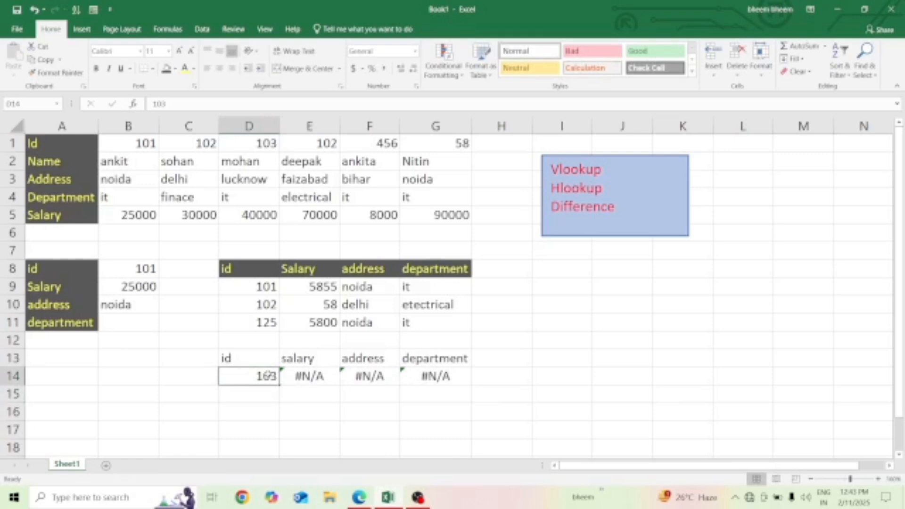
{"action": "type", "text": "10"}
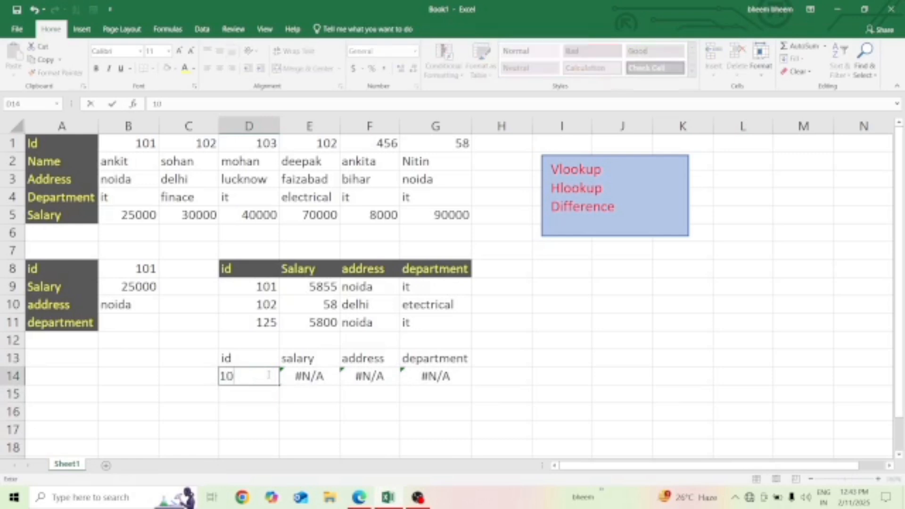
{"action": "key", "text": "BackSpace"}
{"action": "type", "text": "25"}
{"action": "key", "text": "Return"}
- Examine the VLOOKUP formulas for salary, address and department in E14, F14 and G14
{"action": "key", "text": "Up"}
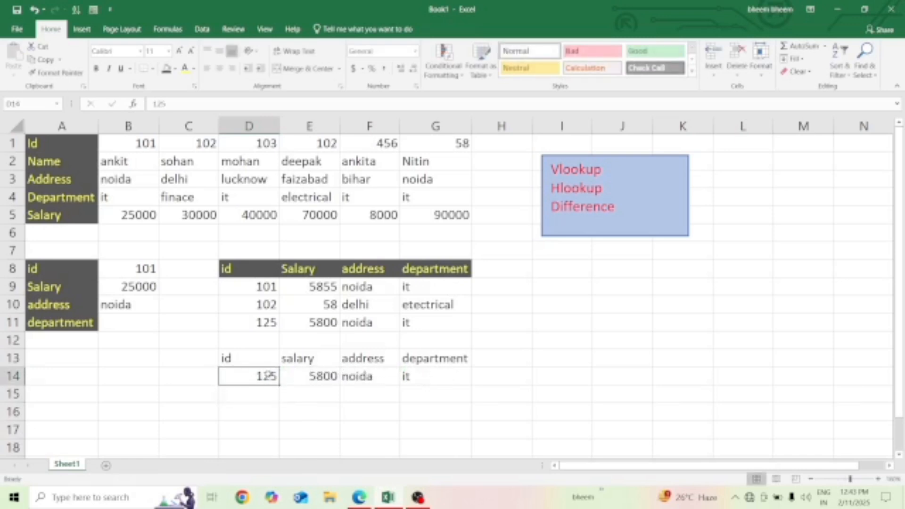
{"action": "key", "text": "Right"}
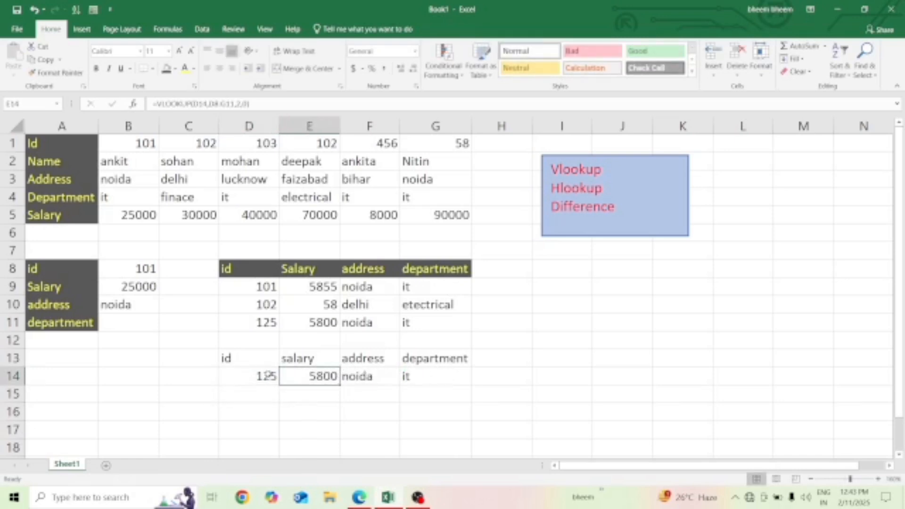
{"action": "key", "text": "Right"}
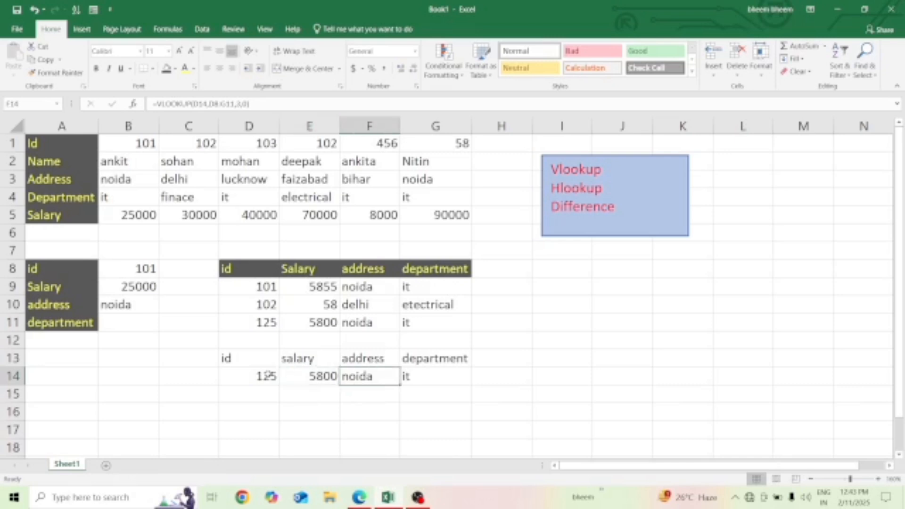
{"action": "key", "text": "Right"}
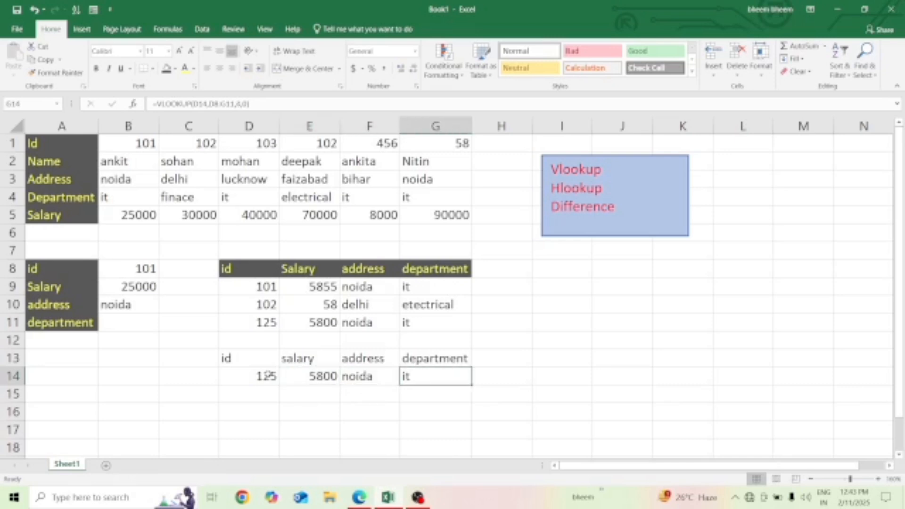
{"action": "key", "text": "Left"}
{"action": "key", "text": "Left"}
{"action": "key", "text": "Left"}
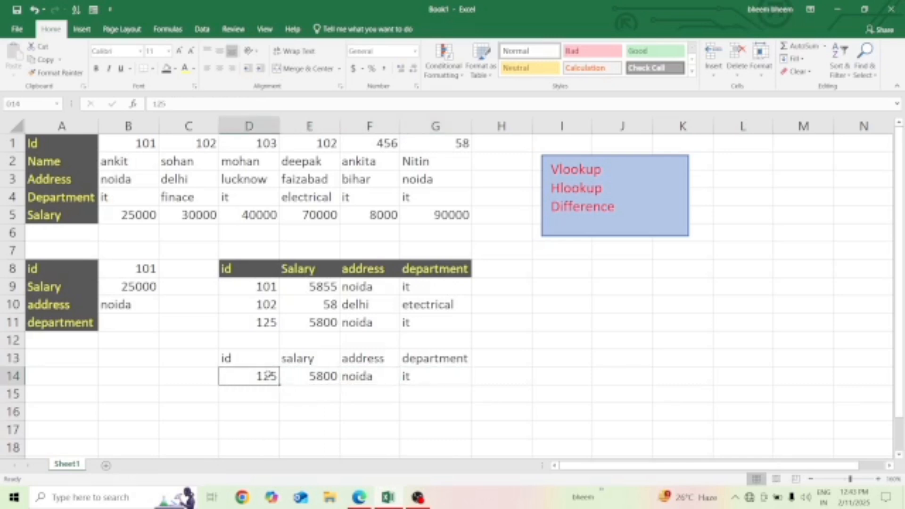